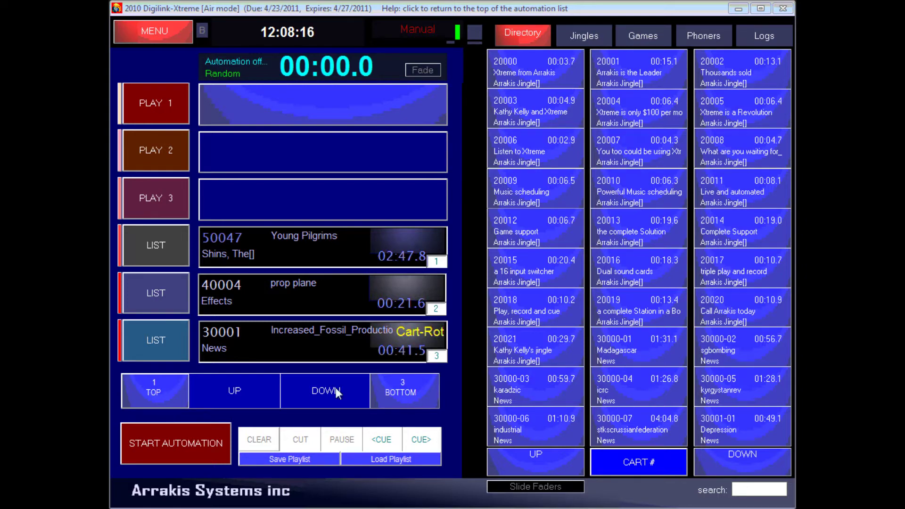
- Start automation and queue jingle carts 20018 and 20019 in the empty playlist slot
{"action": "left_click", "coordinate": [207, 455]}
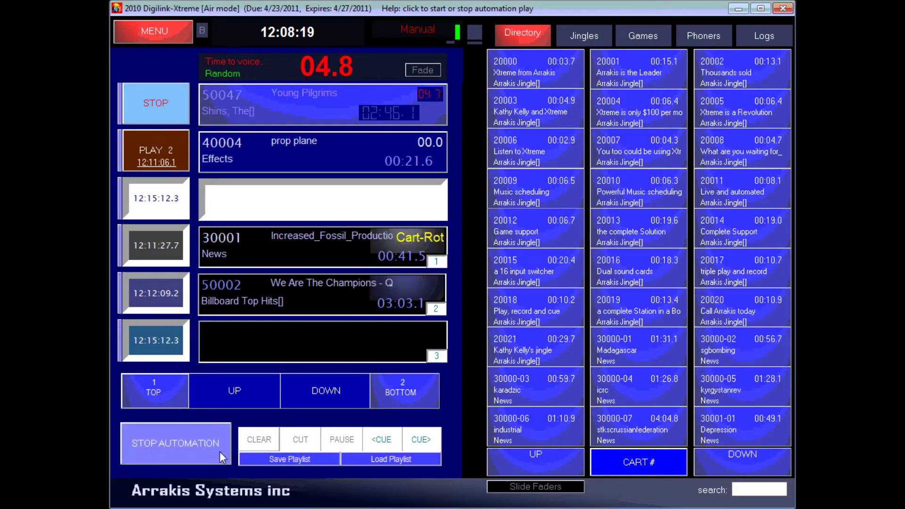
{"action": "left_click", "coordinate": [347, 331]}
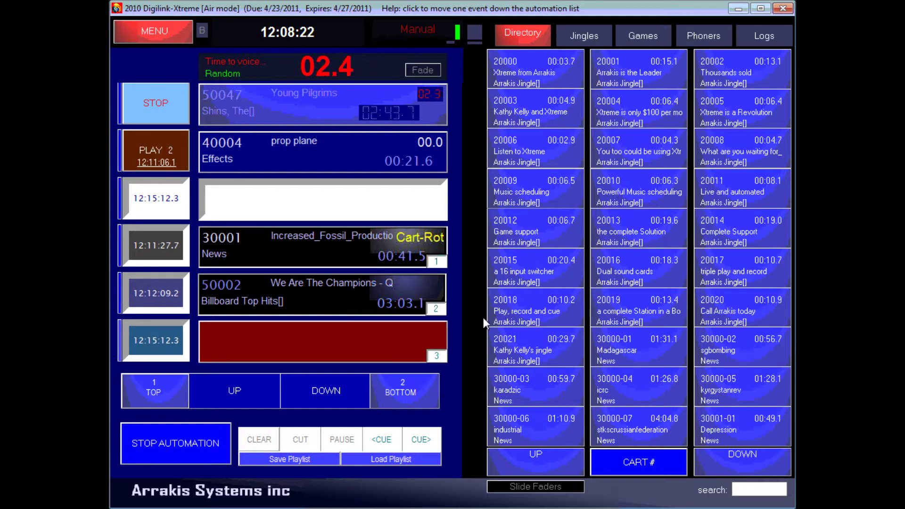
{"action": "left_click", "coordinate": [505, 311]}
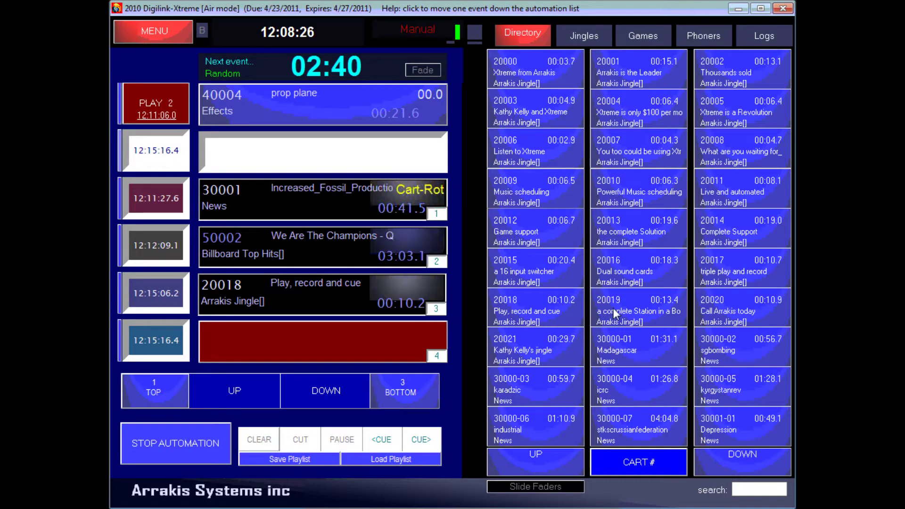
{"action": "left_click", "coordinate": [604, 318]}
{"action": "left_click", "coordinate": [169, 401]}
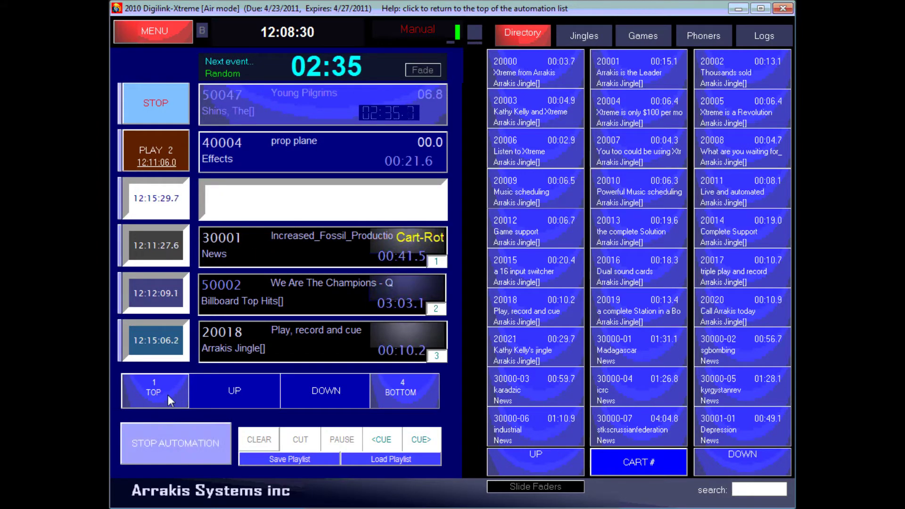
- Keep the cart wall sorted by cart number, turn automation off and stop Young Pilgrims
{"action": "left_click", "coordinate": [539, 151]}
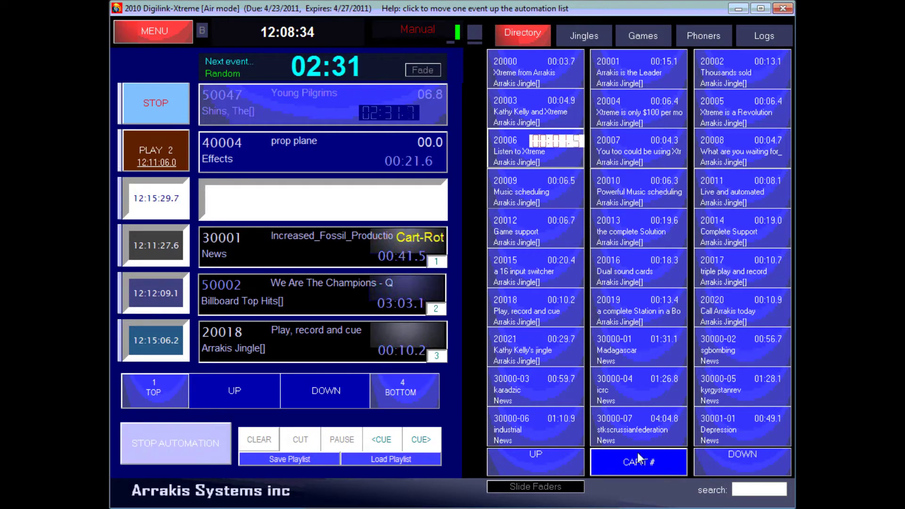
{"action": "left_click", "coordinate": [640, 465]}
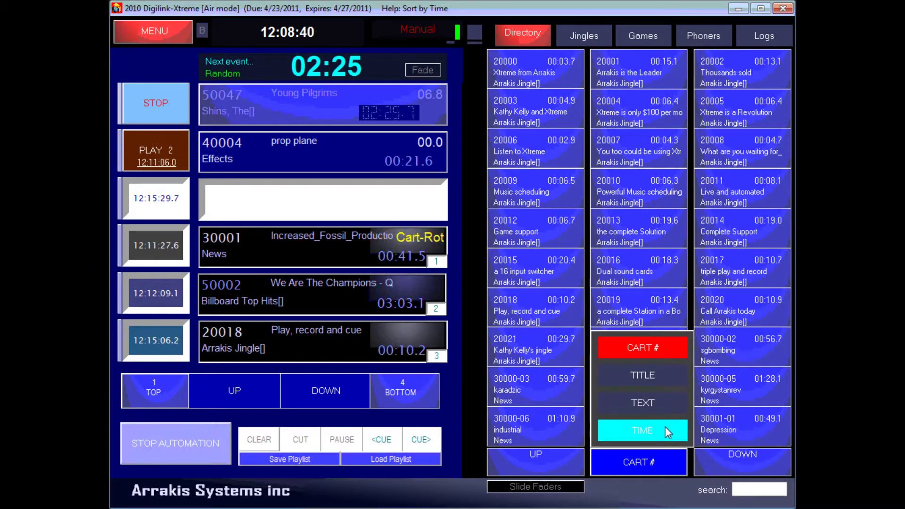
{"action": "left_click", "coordinate": [667, 464]}
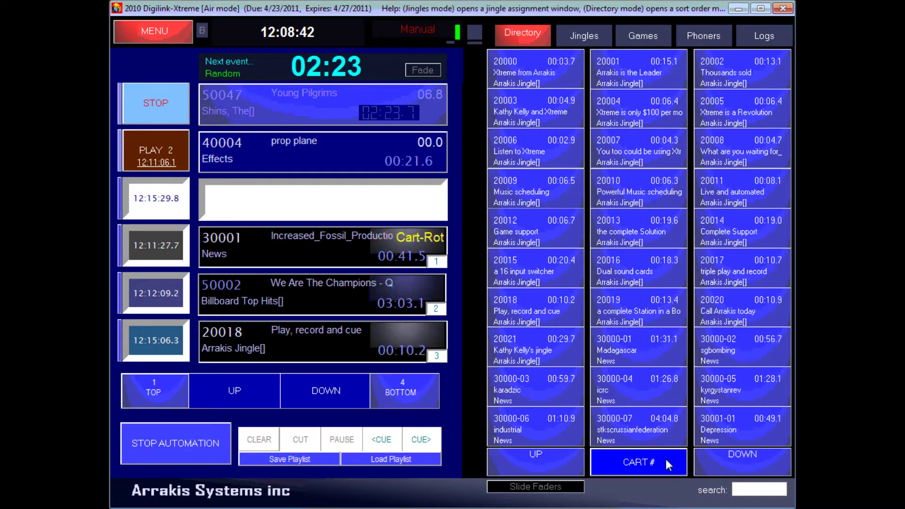
{"action": "left_click", "coordinate": [202, 440]}
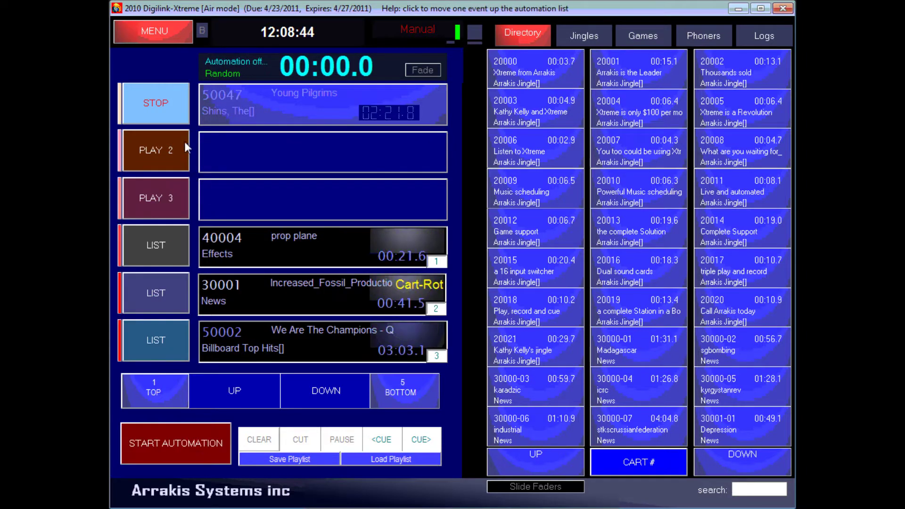
{"action": "left_click", "coordinate": [175, 108]}
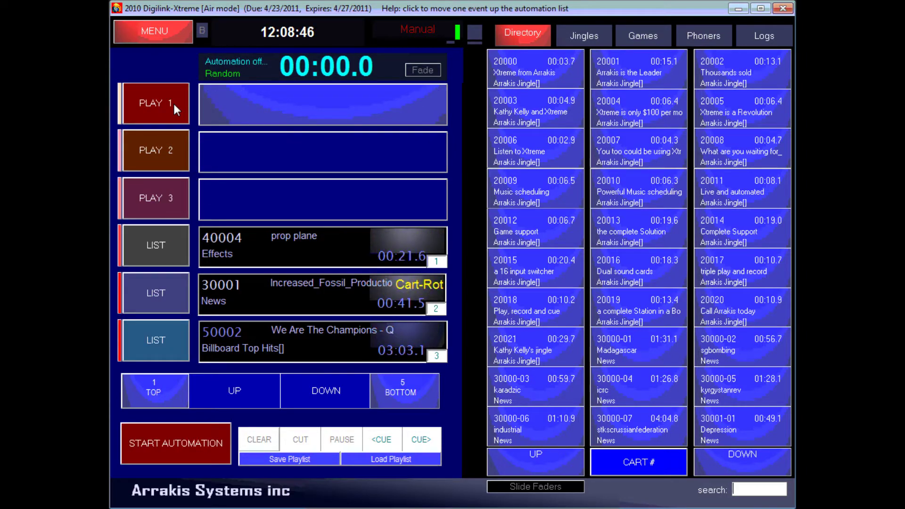
- Page the Jingles cart wall through pages 2, 3 and 4, then back to page 3
{"action": "left_click", "coordinate": [579, 43]}
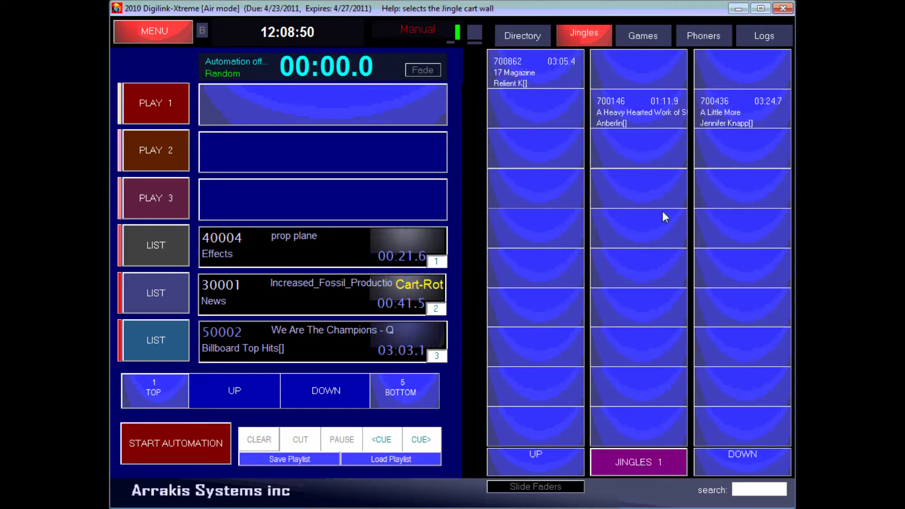
{"action": "left_click", "coordinate": [711, 461]}
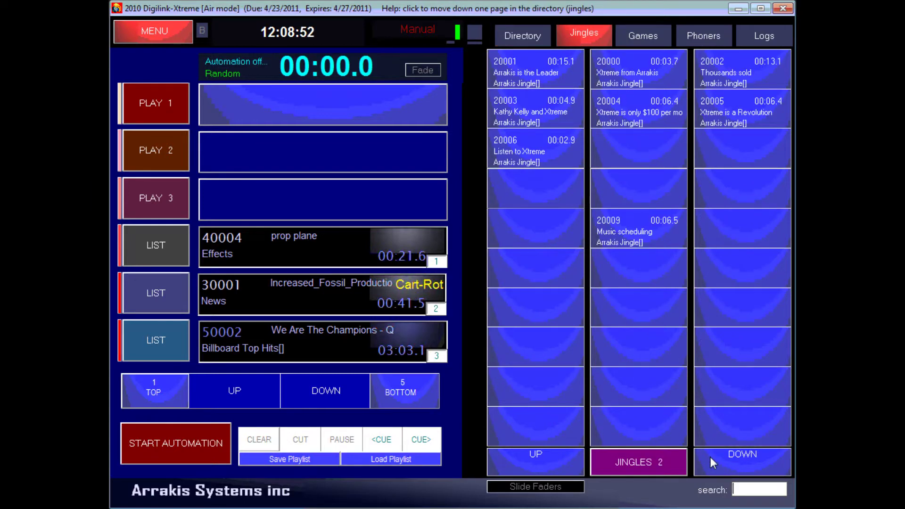
{"action": "left_click", "coordinate": [711, 461]}
{"action": "left_click", "coordinate": [712, 461]}
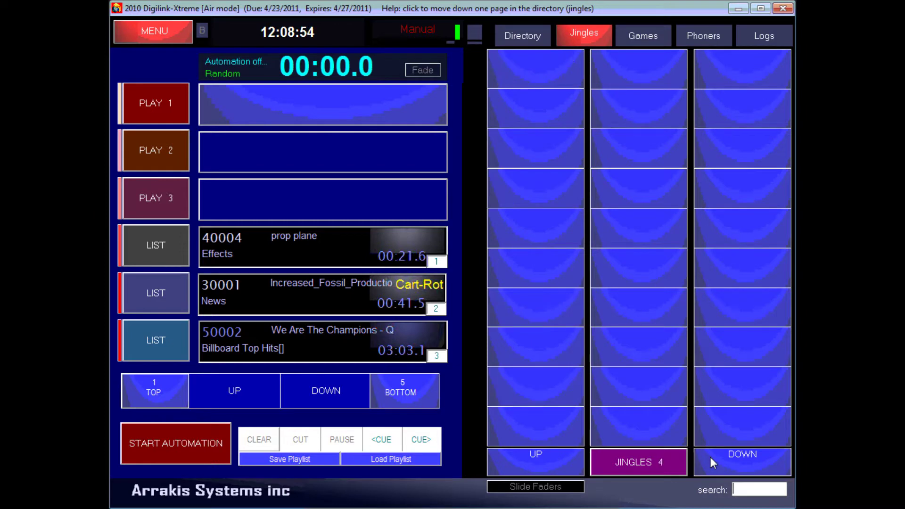
{"action": "left_click", "coordinate": [572, 473]}
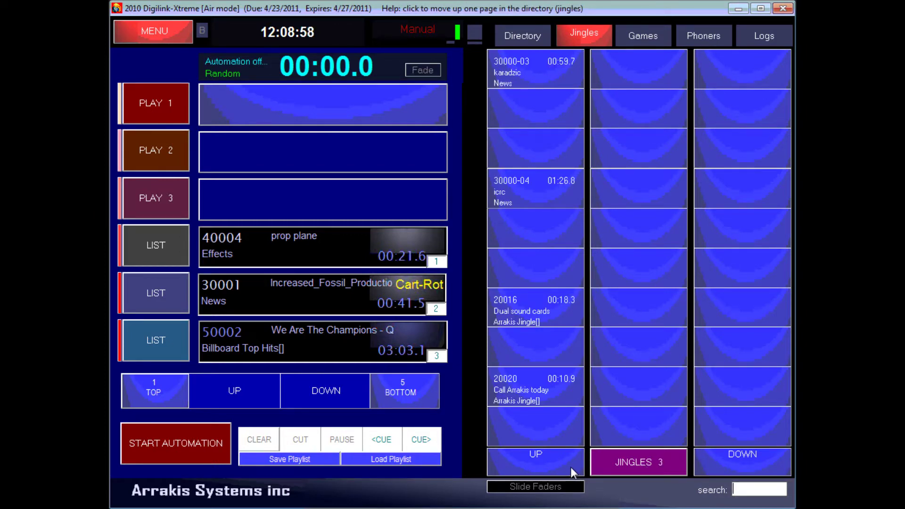
{"action": "left_click", "coordinate": [663, 44]}
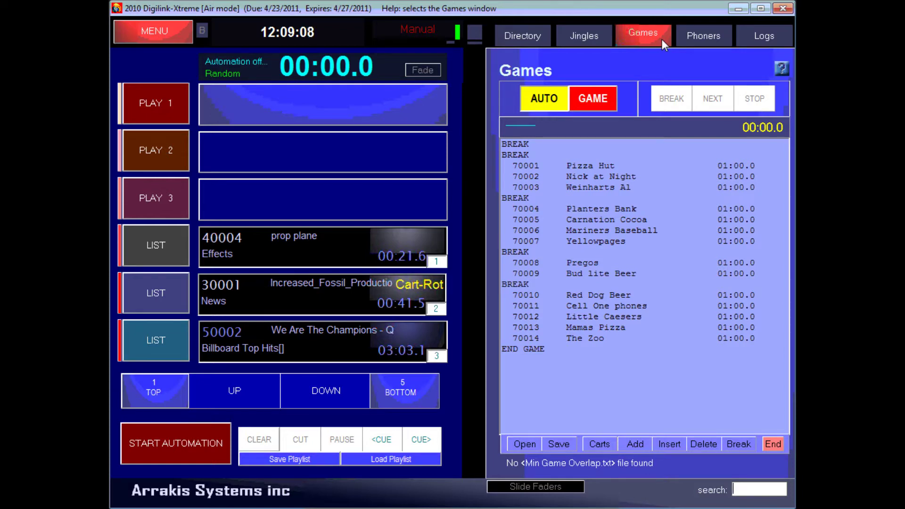
- Switch the right-hand panel to the Phoners call recorder and editor
{"action": "left_click", "coordinate": [686, 46]}
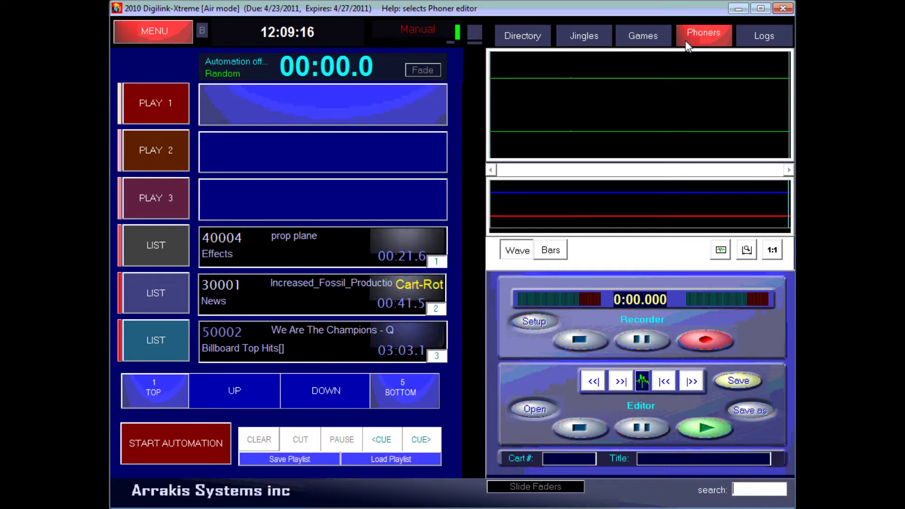
{"action": "left_click", "coordinate": [171, 32]}
- In the Scheduler, import the T102410.dig traffic file for the Sunday 12 AM hour
{"action": "left_click", "coordinate": [203, 101]}
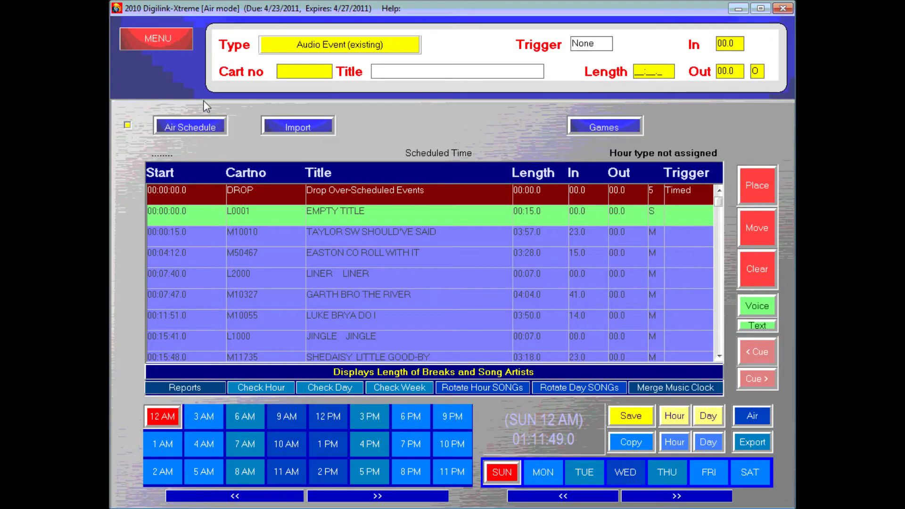
{"action": "left_click", "coordinate": [274, 129]}
{"action": "left_click", "coordinate": [293, 114]}
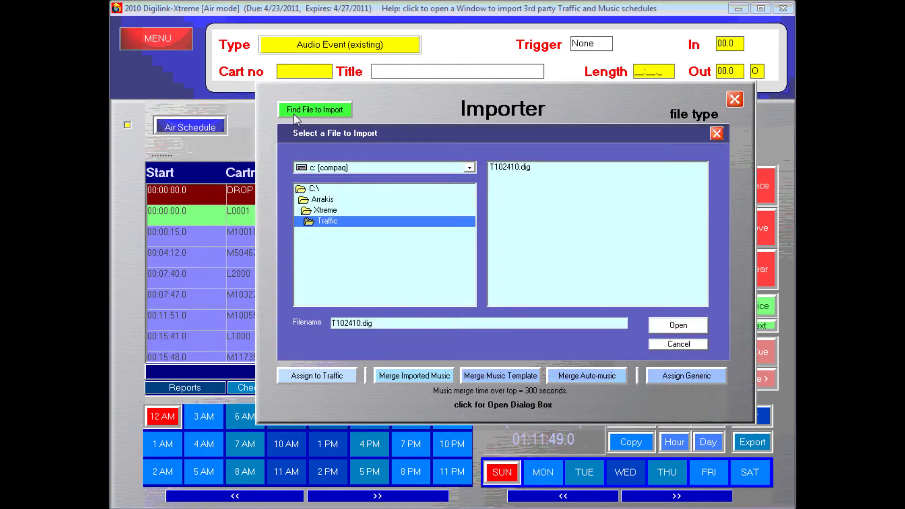
{"action": "double_click", "coordinate": [515, 167]}
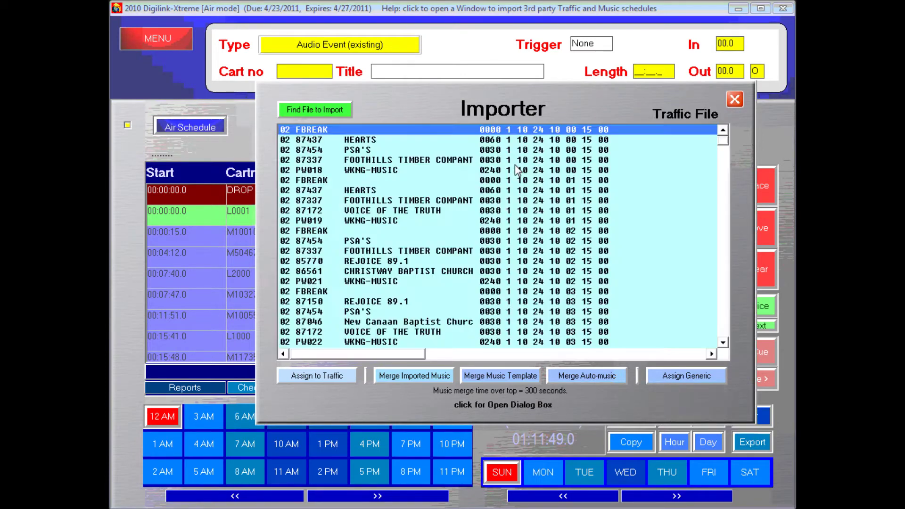
{"action": "left_click", "coordinate": [731, 103]}
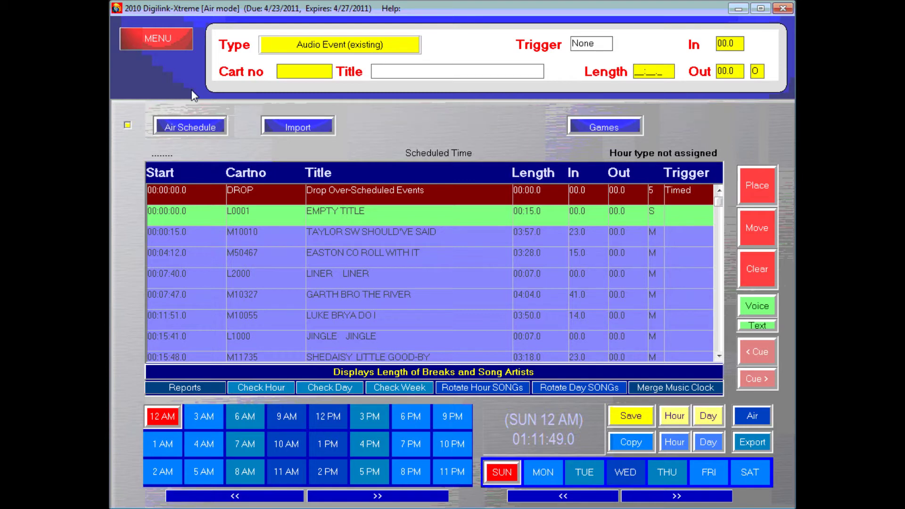
{"action": "left_click", "coordinate": [620, 441]}
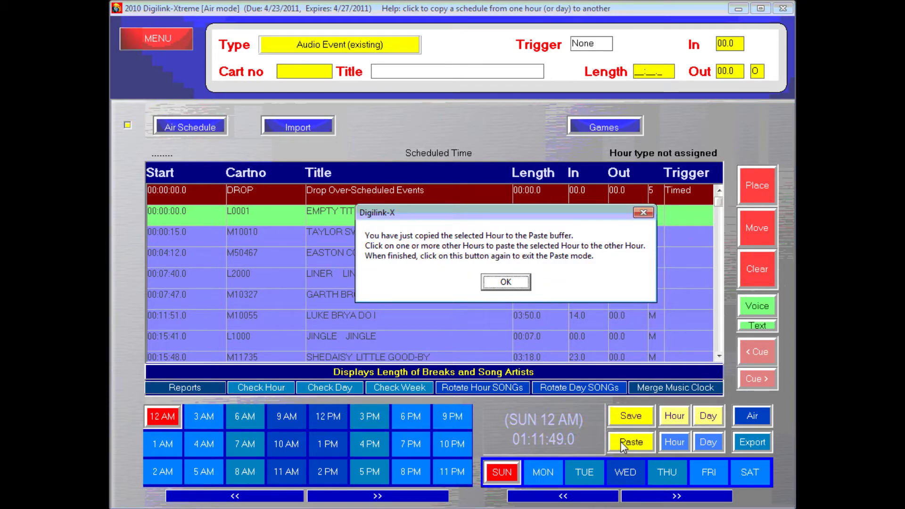
- Leave paste mode without pasting and review Sunday's Satellite hours in the Air Schedule
{"action": "key", "text": "Return"}
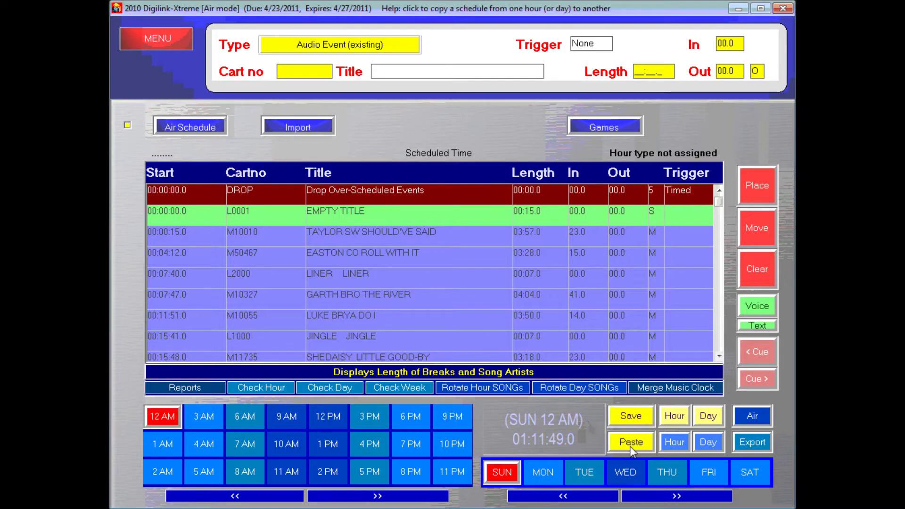
{"action": "left_click", "coordinate": [629, 447]}
{"action": "left_click", "coordinate": [630, 446]}
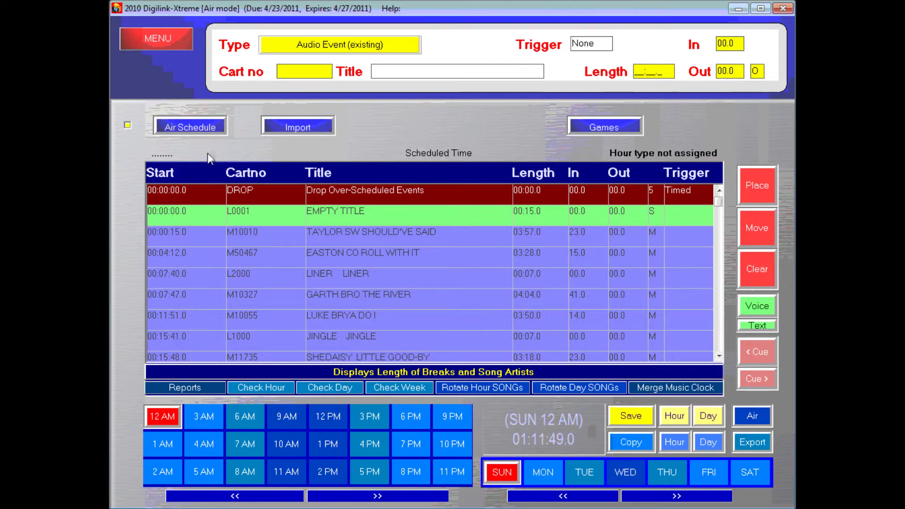
{"action": "left_click", "coordinate": [221, 126]}
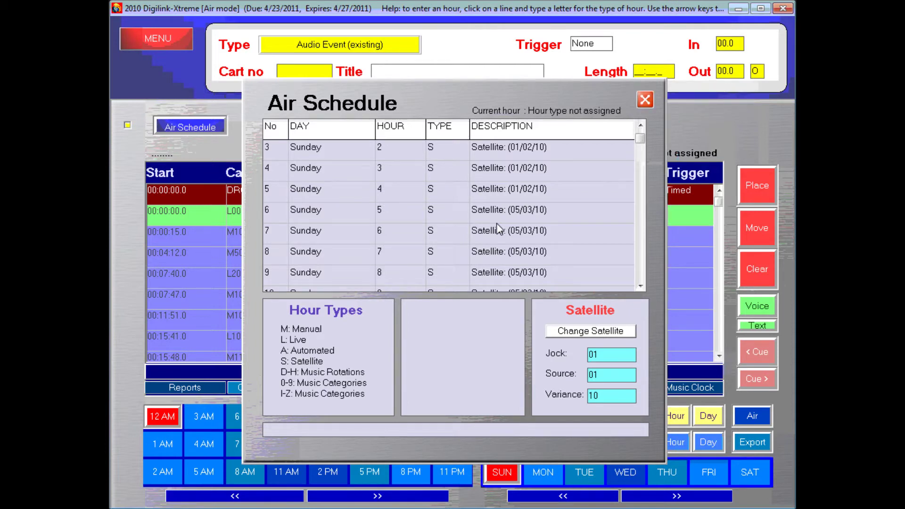
{"action": "left_click", "coordinate": [643, 100]}
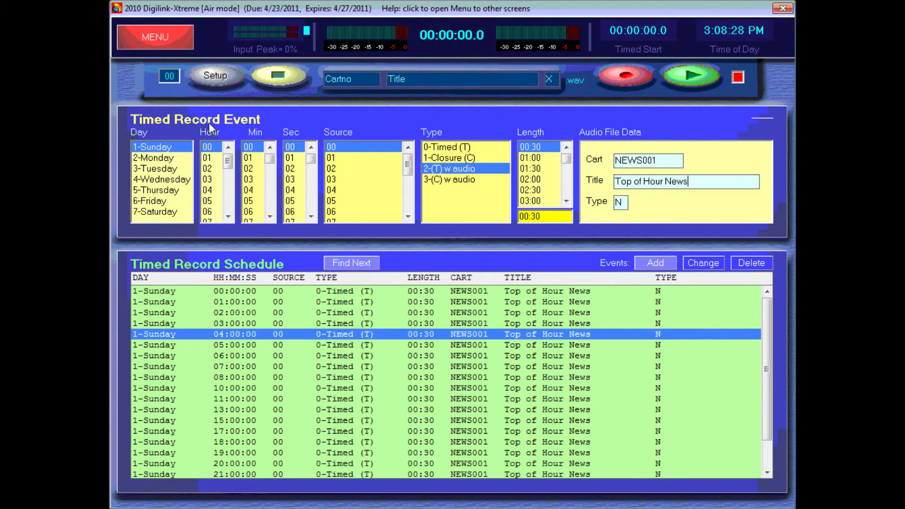
- Select the midnight and 17:00:00 Top of Hour News recording events
{"action": "left_click", "coordinate": [379, 291]}
{"action": "left_click", "coordinate": [402, 377]}
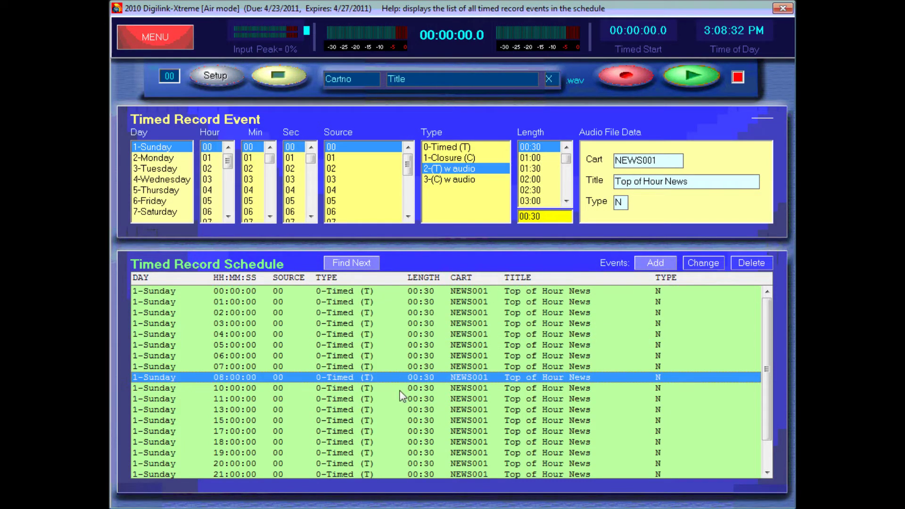
{"action": "left_click", "coordinate": [394, 435]}
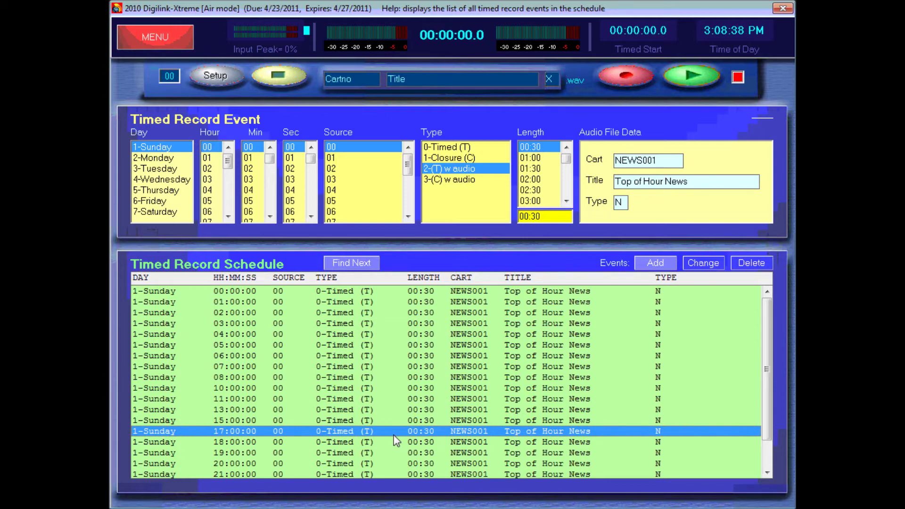
- Switch the recording Type to 0-Timed, then back to 2-(T) w audio
{"action": "left_click", "coordinate": [445, 147]}
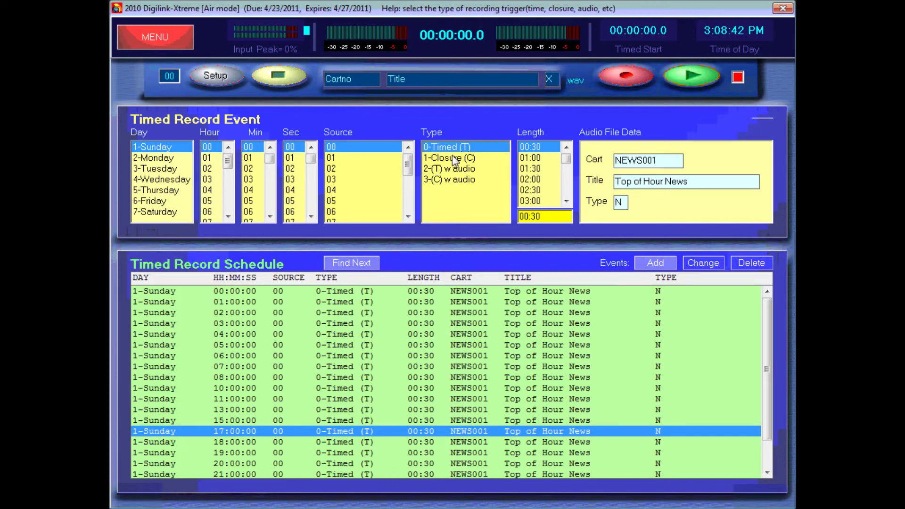
{"action": "left_click", "coordinate": [459, 170]}
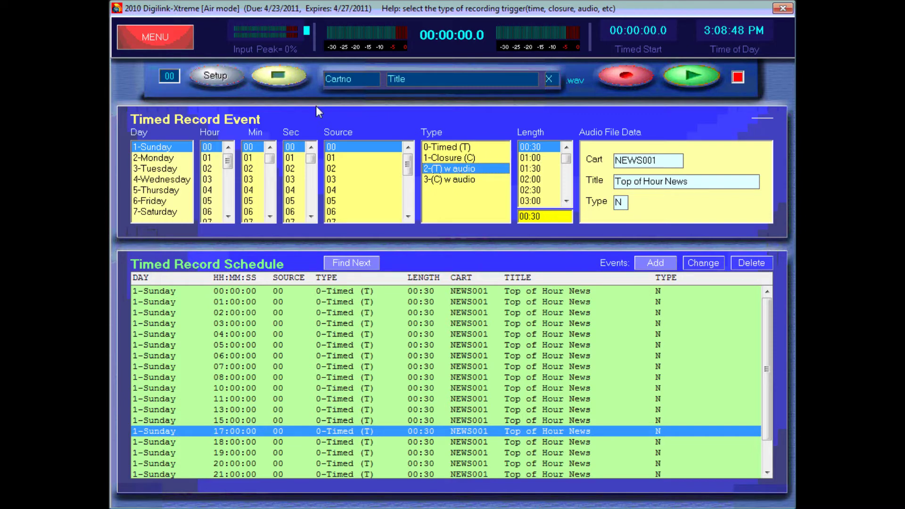
{"action": "left_click", "coordinate": [183, 41]}
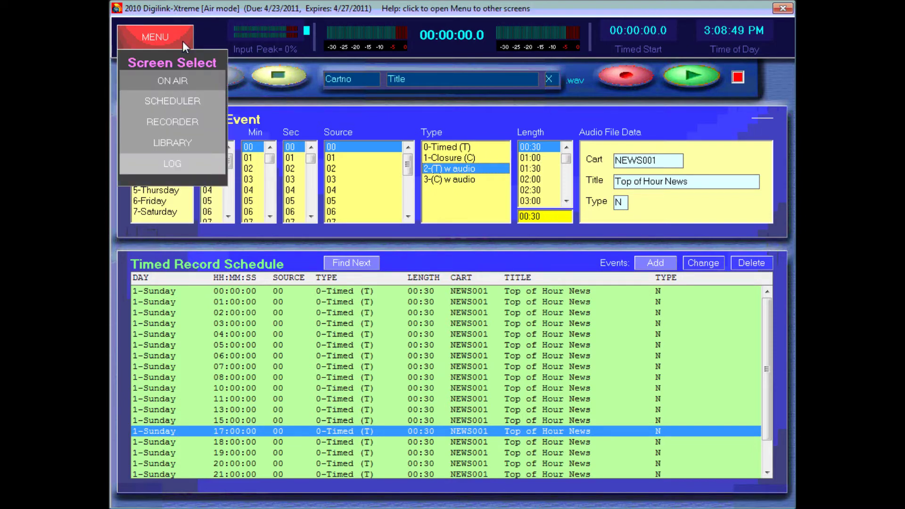
- Open the Audio Library and scroll down to the 50000 music carts, reaching cart 50028
{"action": "left_click", "coordinate": [199, 141]}
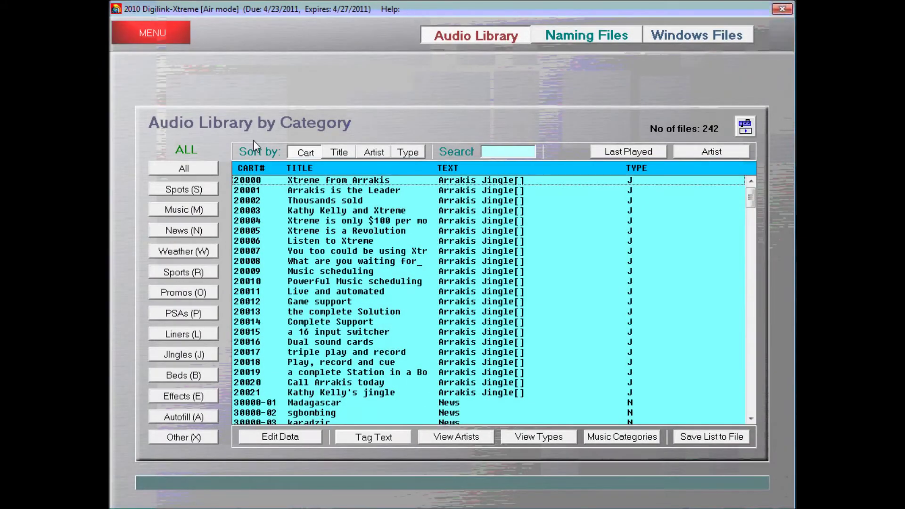
{"action": "left_click", "coordinate": [752, 397]}
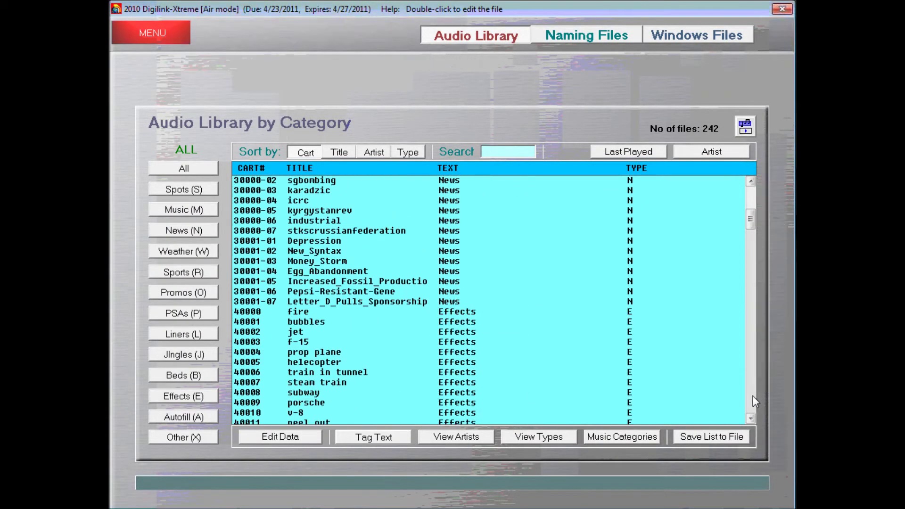
{"action": "left_click", "coordinate": [753, 396]}
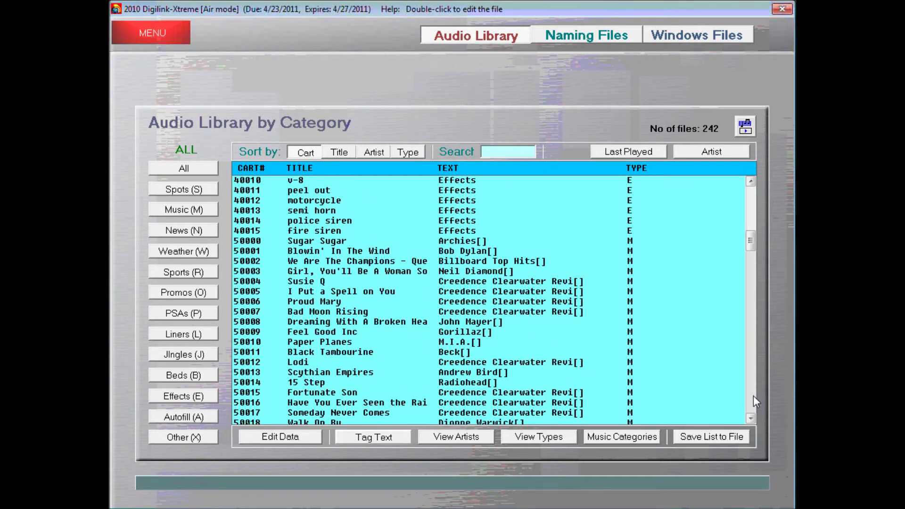
{"action": "scroll", "coordinate": [754, 396], "scroll_direction": "down", "scroll_amount": 5}
{"action": "scroll", "coordinate": [454, 299], "scroll_direction": "down", "scroll_amount": 3}
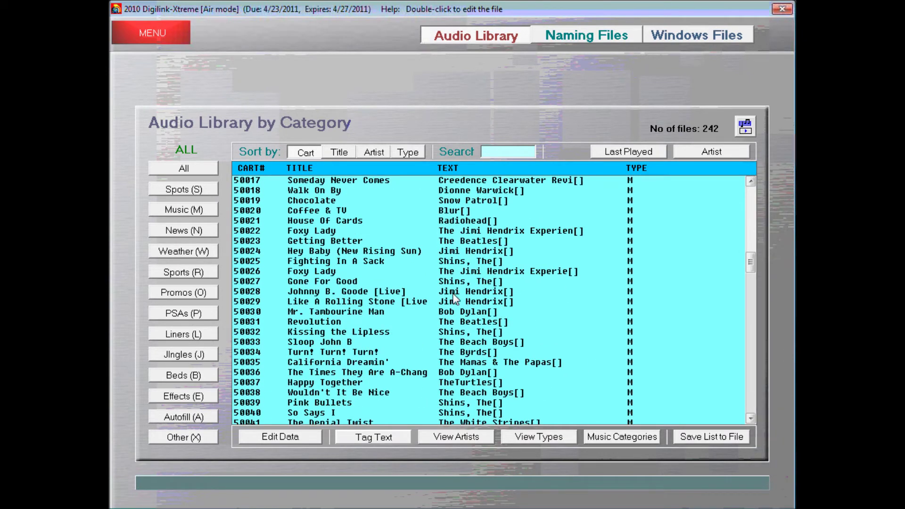
{"action": "double_click", "coordinate": [454, 292]}
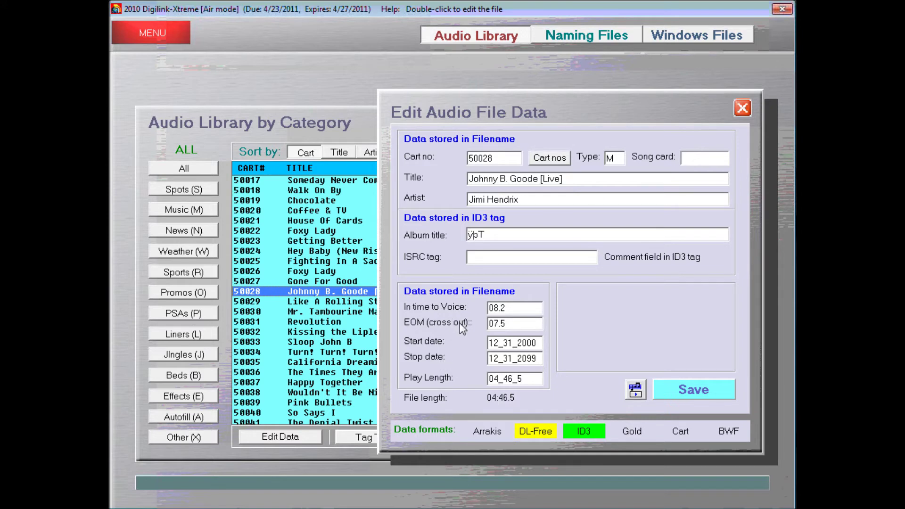
- Preview cart 50028's Song Card and Intro-Extro Editor without changing anything
{"action": "double_click", "coordinate": [690, 163]}
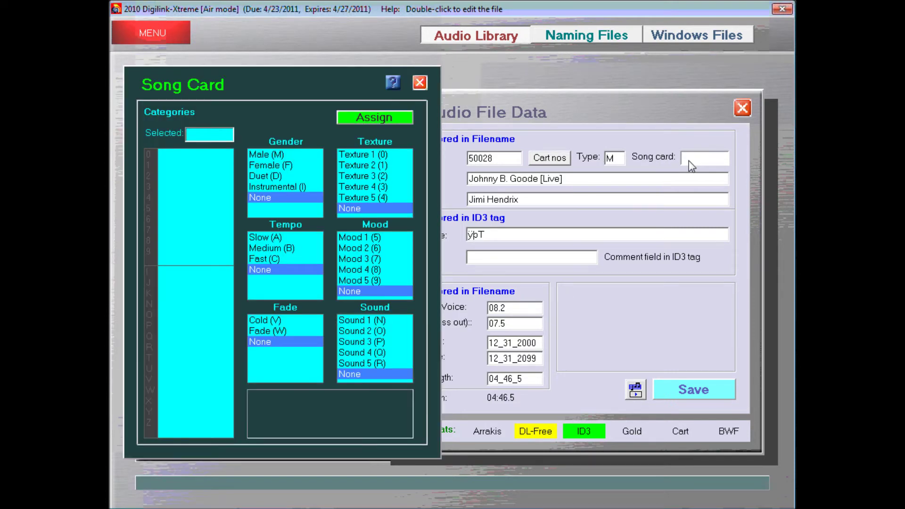
{"action": "left_click", "coordinate": [419, 84]}
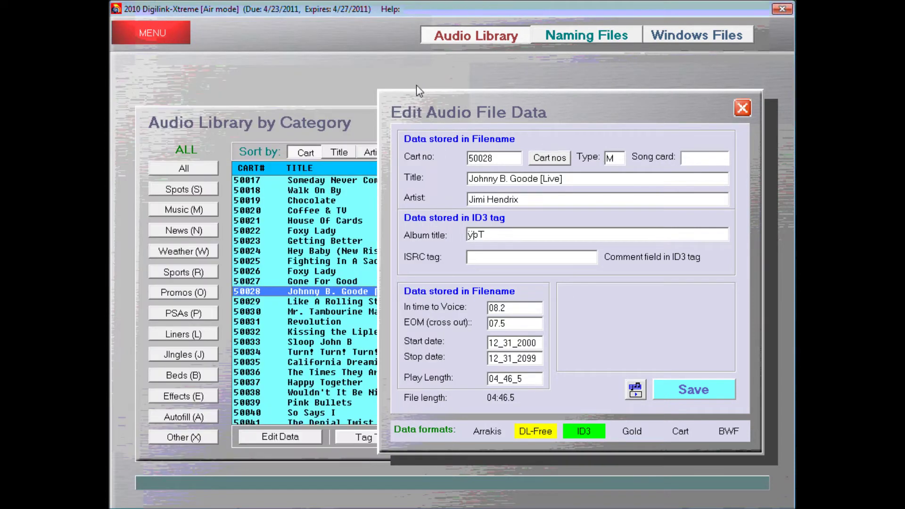
{"action": "left_click", "coordinate": [634, 390]}
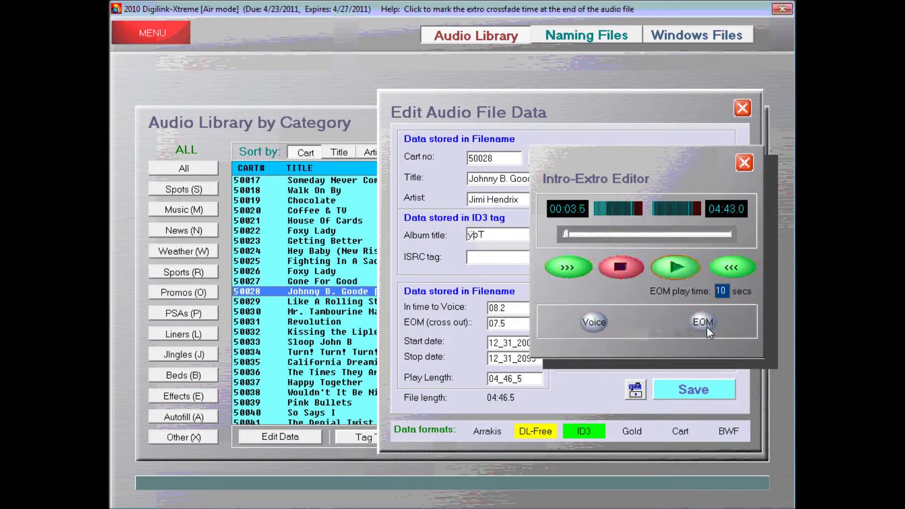
{"action": "left_click", "coordinate": [744, 167]}
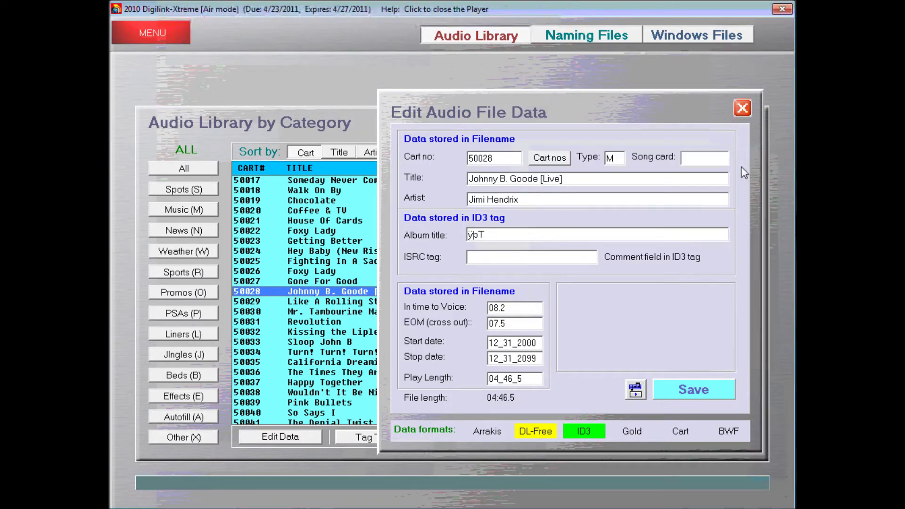
- Close cart 50028's file data and view the Naming Files mass-rename screen
{"action": "left_click", "coordinate": [740, 113]}
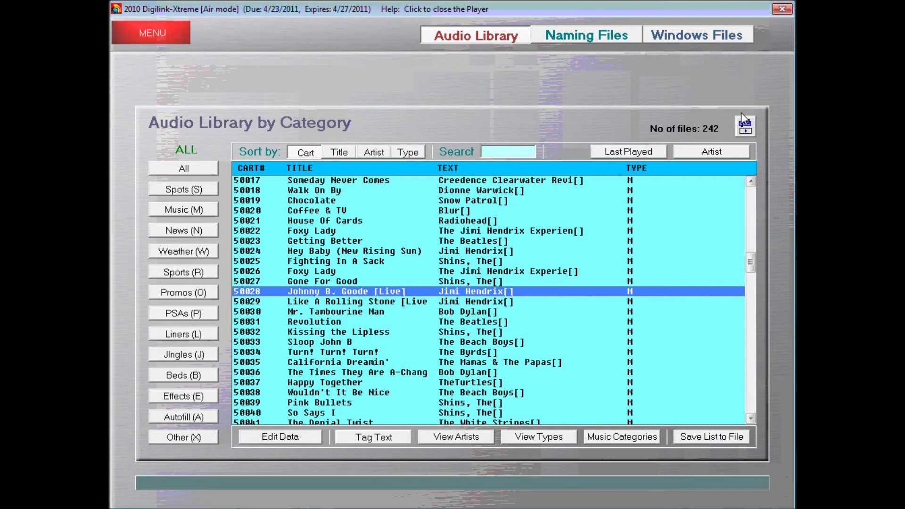
{"action": "left_click", "coordinate": [629, 36]}
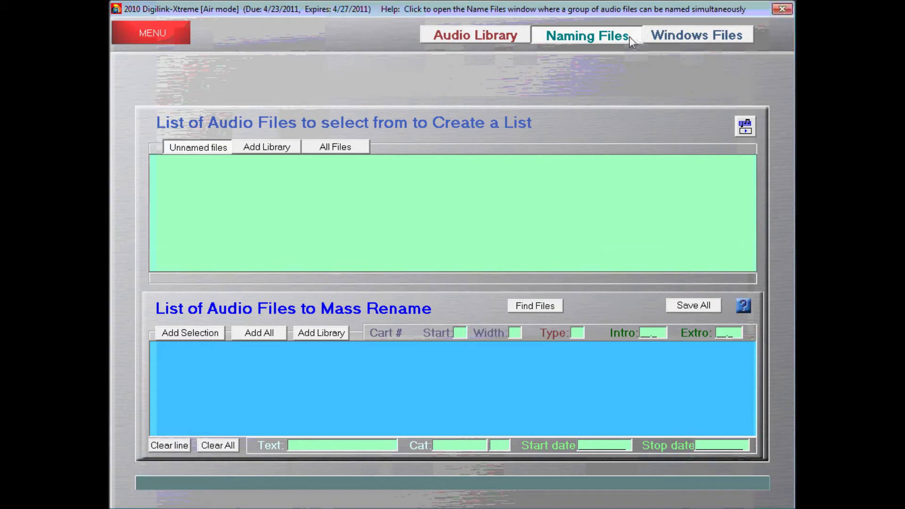
{"action": "left_click", "coordinate": [176, 35]}
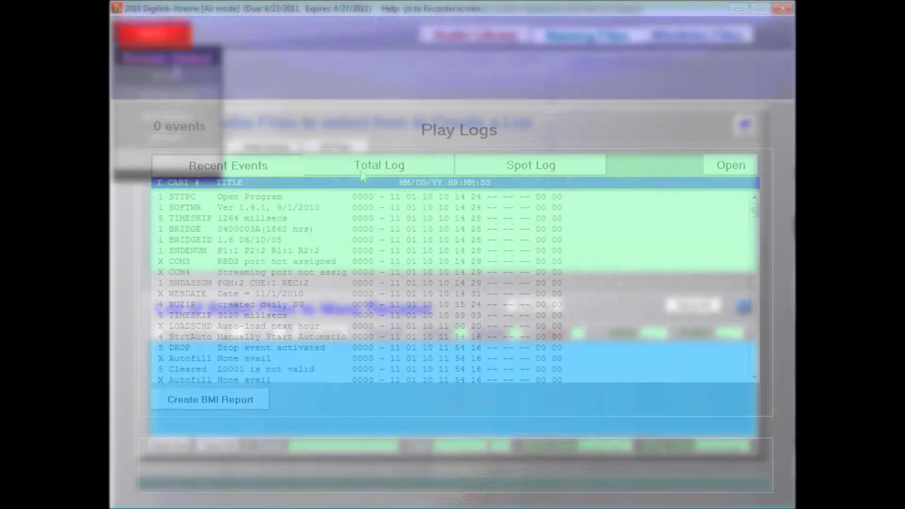
- Show the Spot Log, then open and close the BMI music log report generator
{"action": "left_click", "coordinate": [491, 168]}
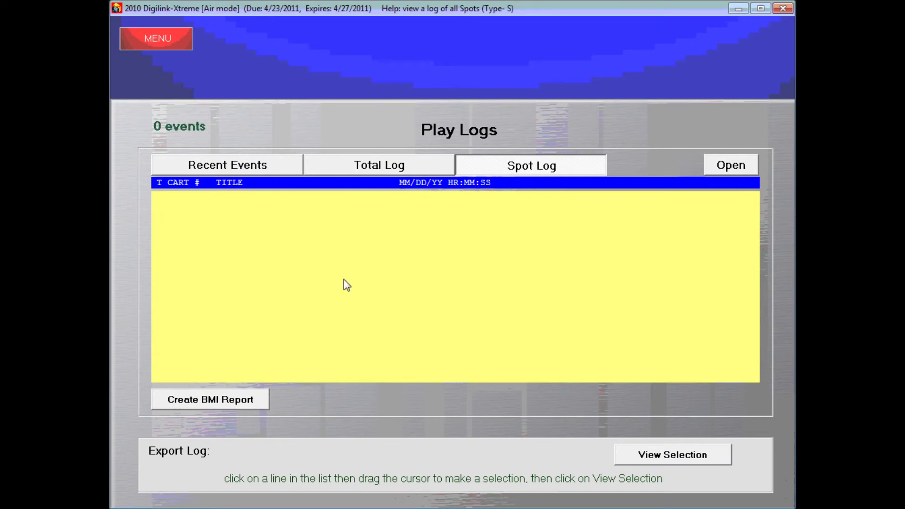
{"action": "left_click", "coordinate": [231, 402]}
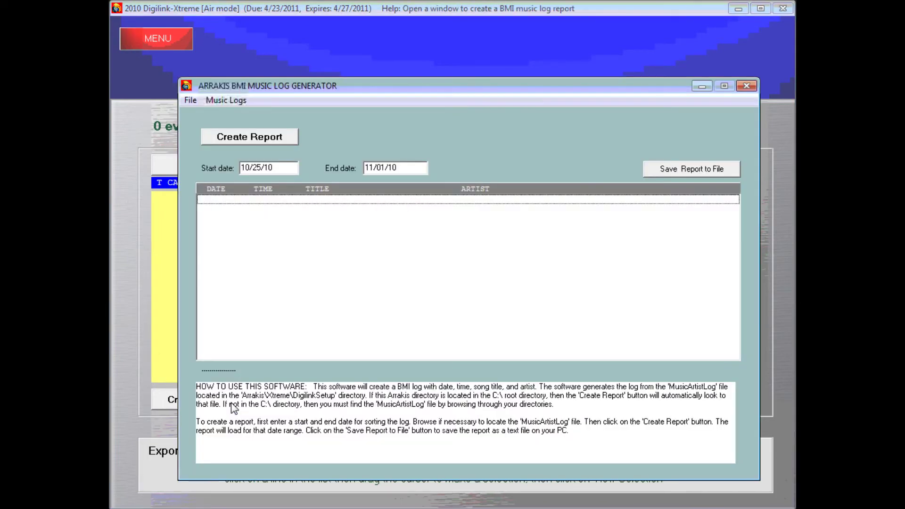
{"action": "left_click", "coordinate": [746, 86]}
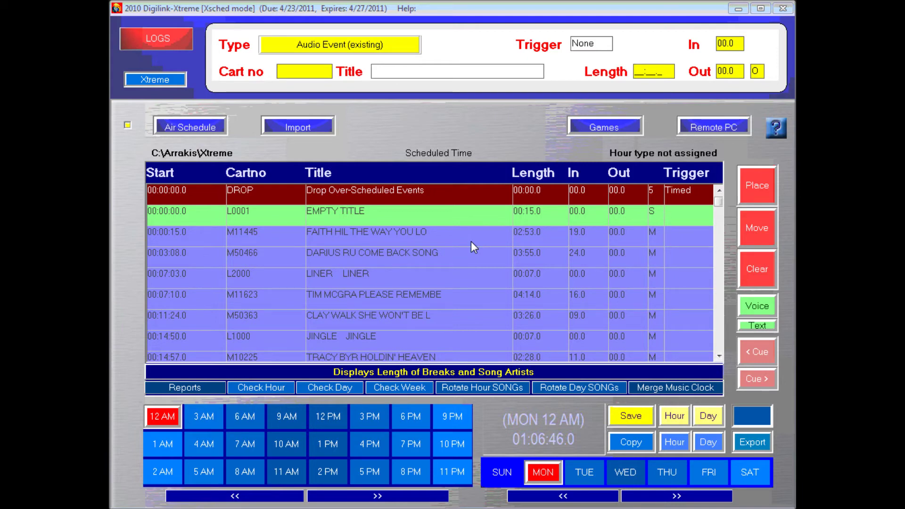
- Clear the 00:07:03 LINER event from the hour, then view the Spot Log
{"action": "left_click", "coordinate": [495, 274]}
{"action": "left_click", "coordinate": [748, 269]}
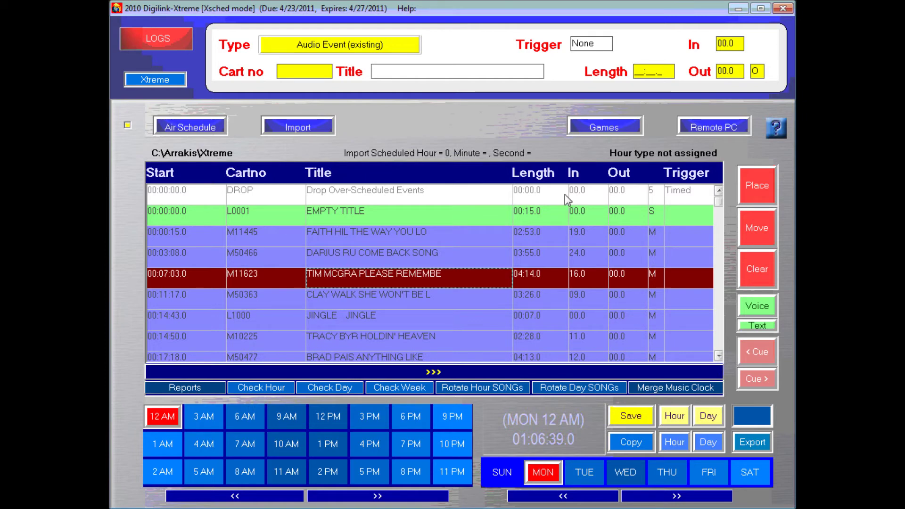
{"action": "left_click", "coordinate": [165, 36]}
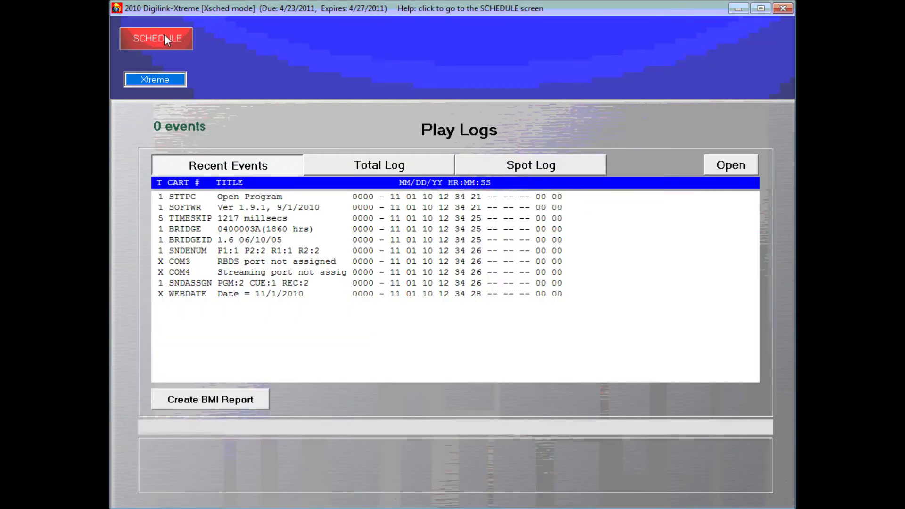
{"action": "left_click", "coordinate": [507, 167]}
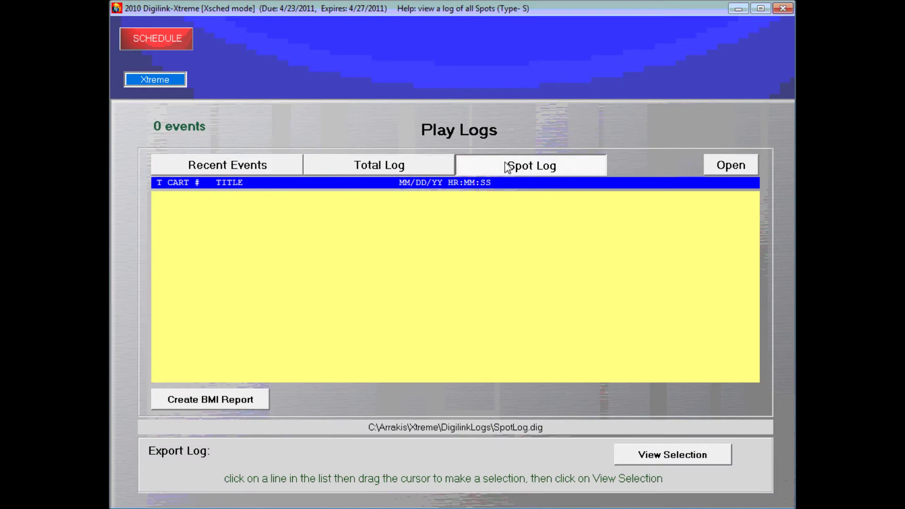
- Back in the hour schedule, select the CLAY WALK song and return to the on-air screen
{"action": "left_click", "coordinate": [148, 40]}
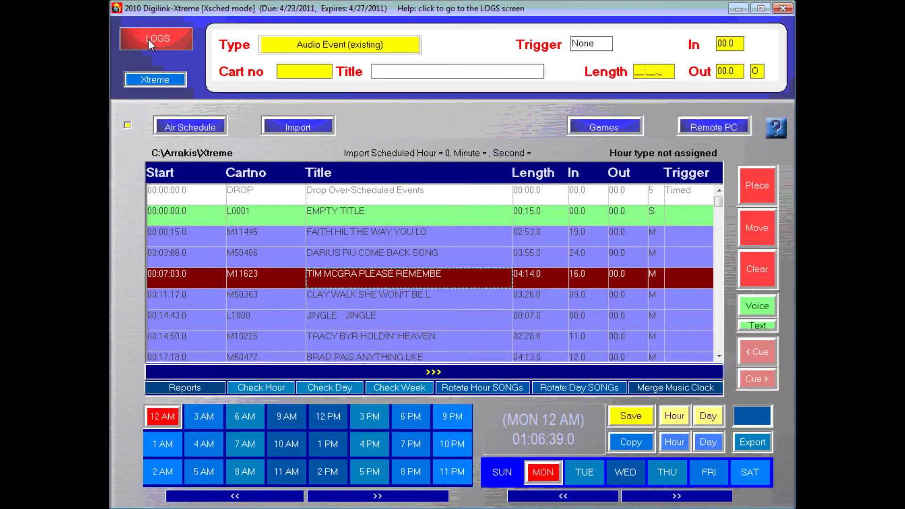
{"action": "left_click", "coordinate": [466, 304]}
{"action": "left_click", "coordinate": [757, 306]}
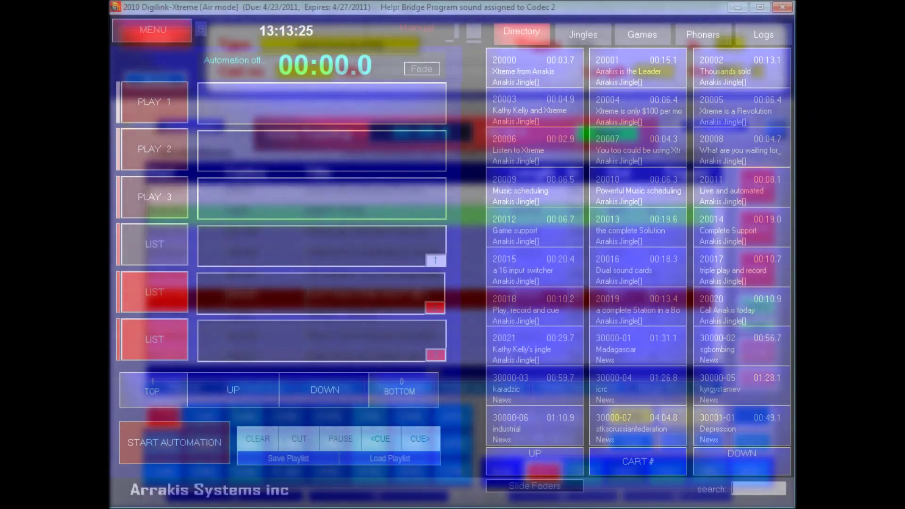